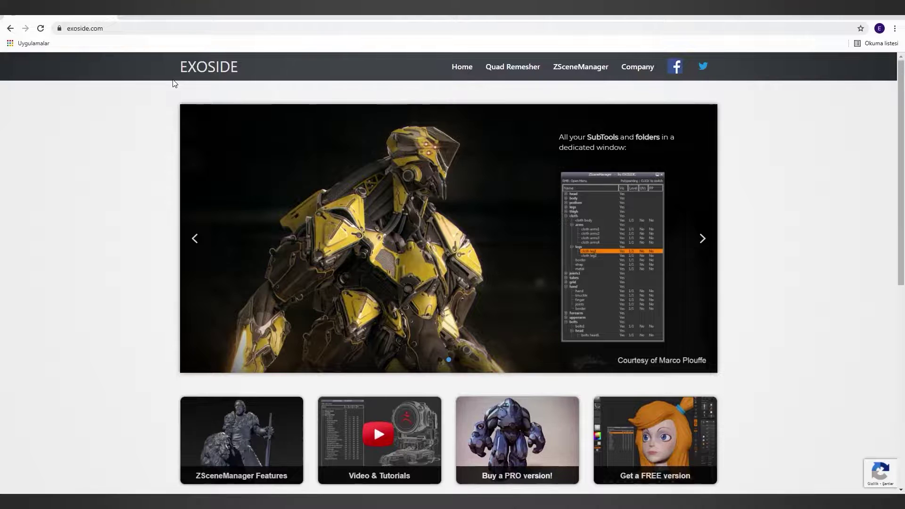
Open the Quad Remesher download page on the Exoside site and highlight the trial and paid version descriptions.
{"action": "mouse_move", "coordinate": [515, 71]}
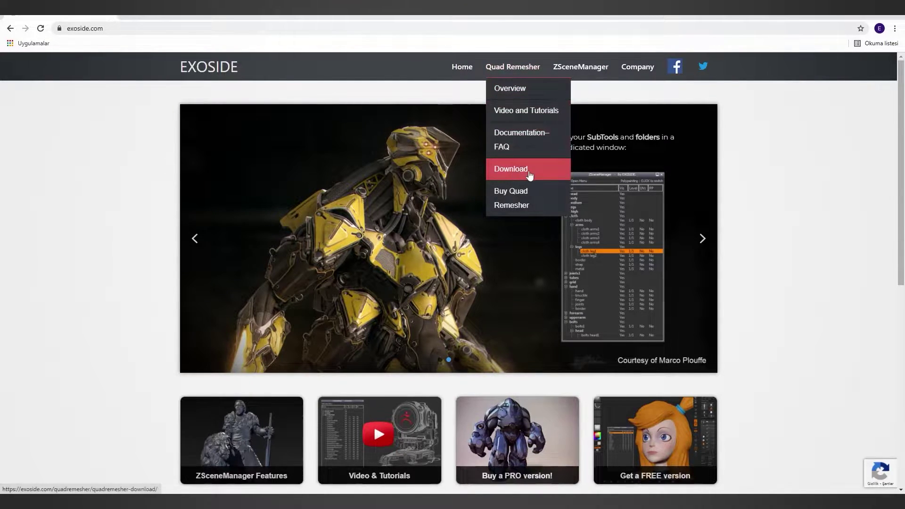
{"action": "left_click", "coordinate": [555, 172]}
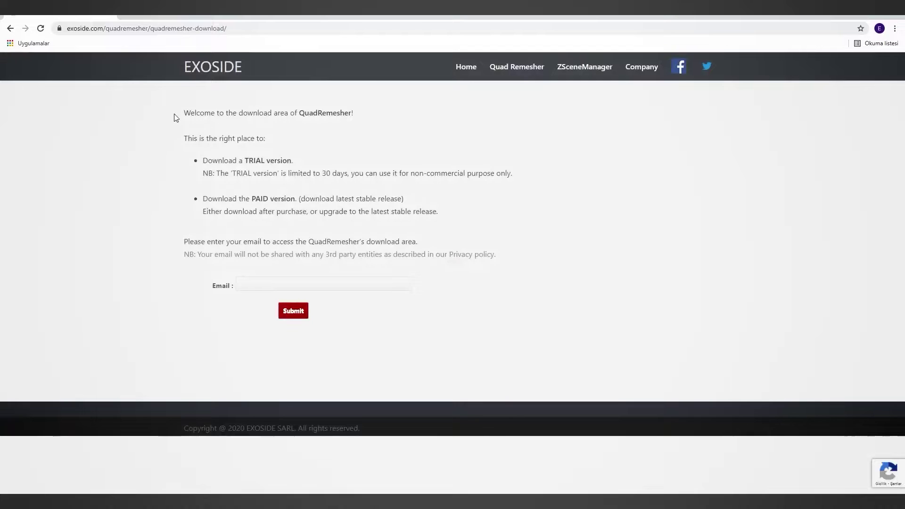
{"action": "left_click_drag", "start_coordinate": [202, 160], "coordinate": [519, 175]}
{"action": "left_click", "coordinate": [523, 175]}
{"action": "left_click_drag", "start_coordinate": [202, 198], "coordinate": [451, 216]}
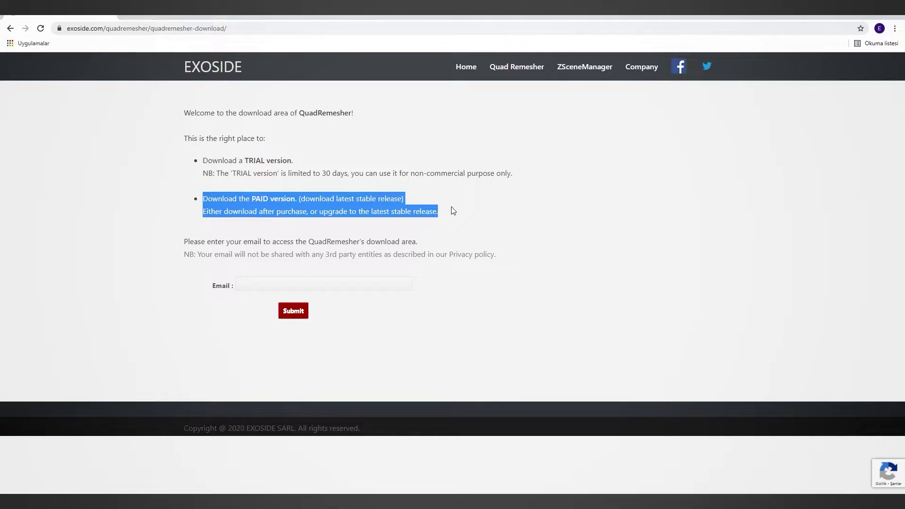
{"action": "left_click", "coordinate": [453, 211]}
Enter the account e-mail on the QuadRemesher download page and submit it.
{"action": "left_click", "coordinate": [263, 283]}
{"action": "type", "text": "????????"}
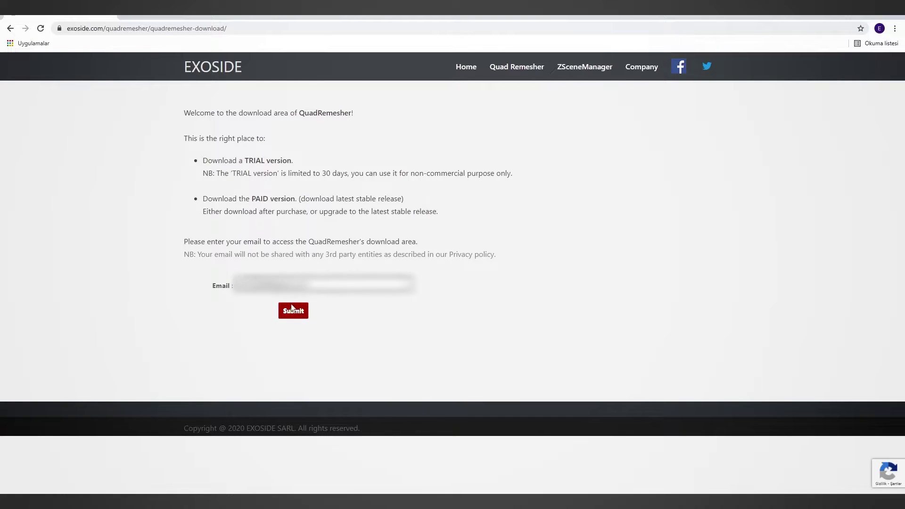
{"action": "left_click", "coordinate": [292, 308]}
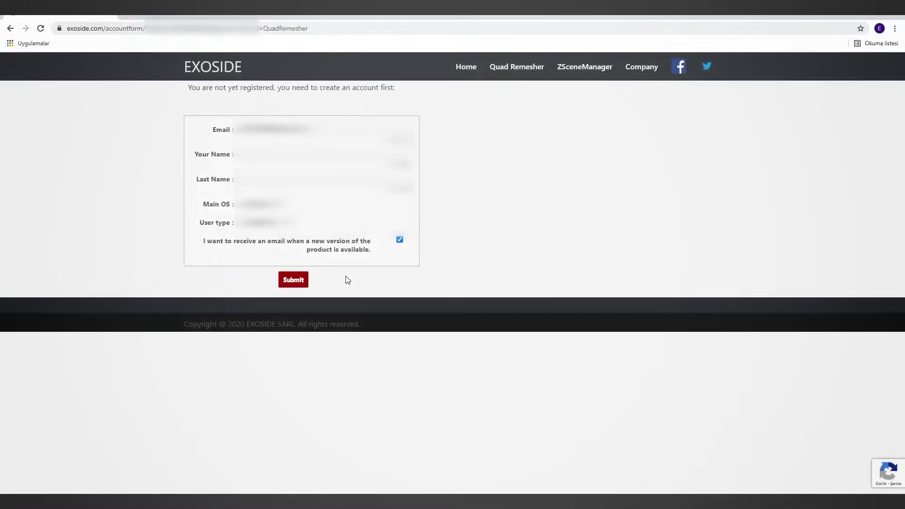
Complete the Exoside account form with the first name, last name and user type, and submit it.
{"action": "left_click", "coordinate": [398, 150]}
{"action": "key", "text": "Down"}
{"action": "key", "text": "Return"}
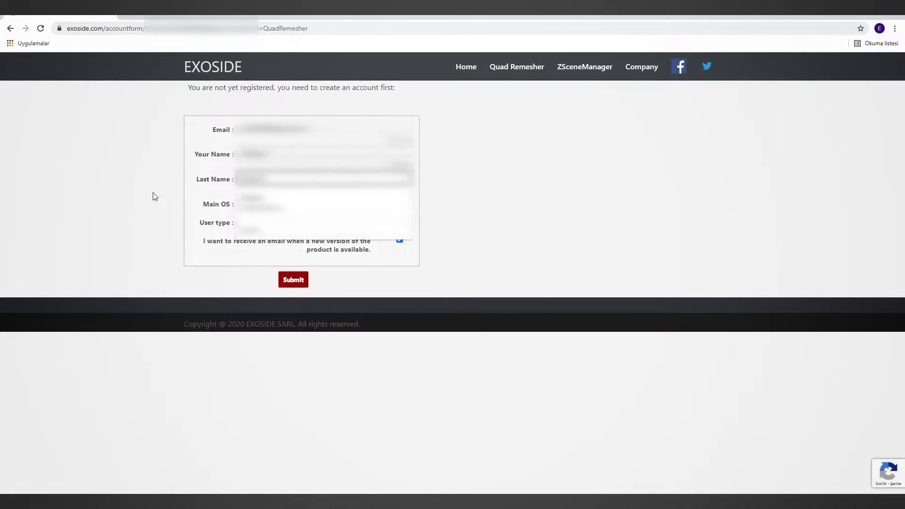
{"action": "left_click", "coordinate": [268, 224]}
{"action": "left_click", "coordinate": [264, 271]}
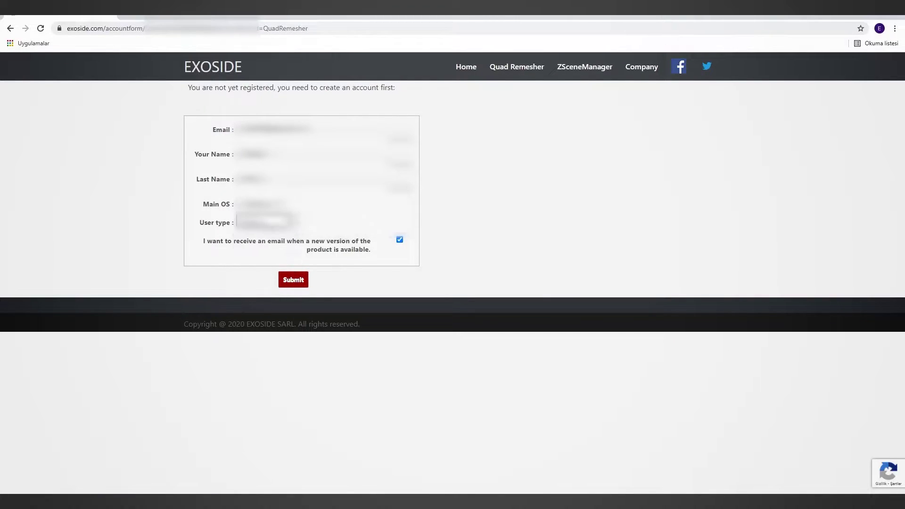
{"action": "left_click", "coordinate": [296, 278]}
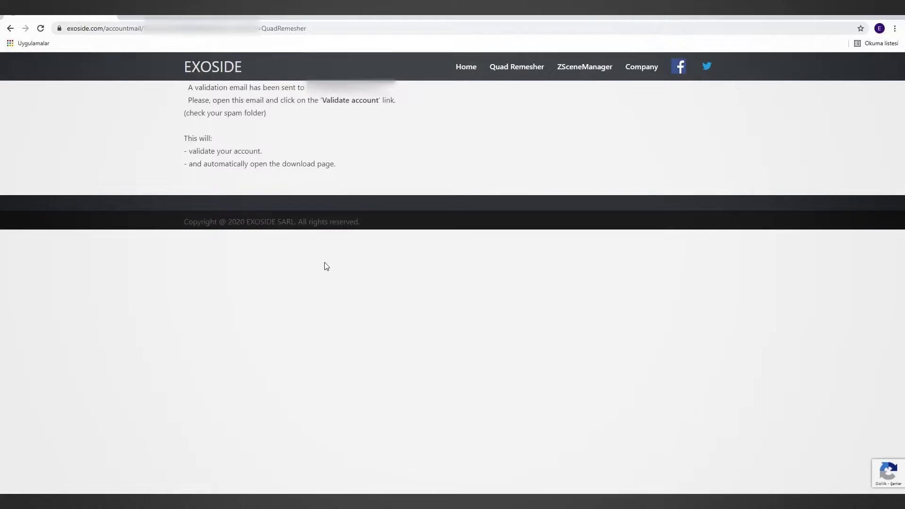
Highlight the account validation instruction and download QuadRemesher 1.2 for Maya on Windows.
{"action": "left_click_drag", "start_coordinate": [186, 101], "coordinate": [399, 106]}
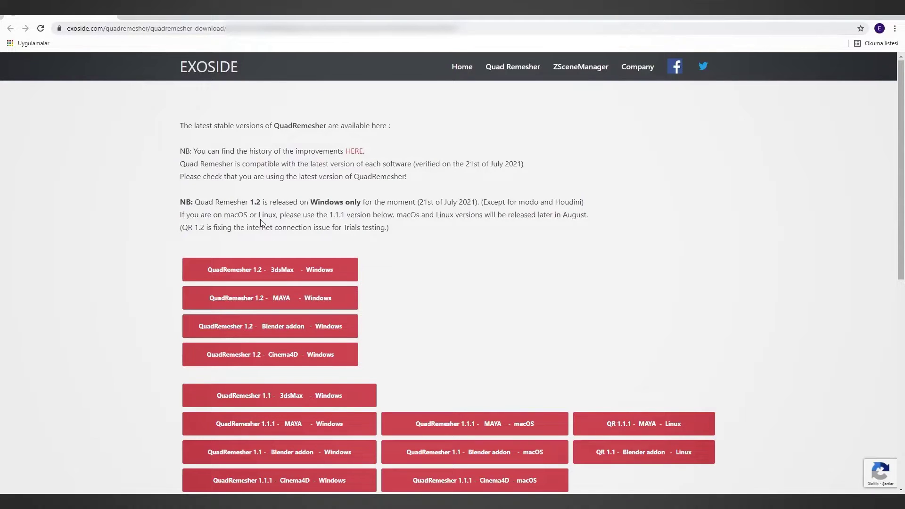
{"action": "left_click", "coordinate": [299, 301]}
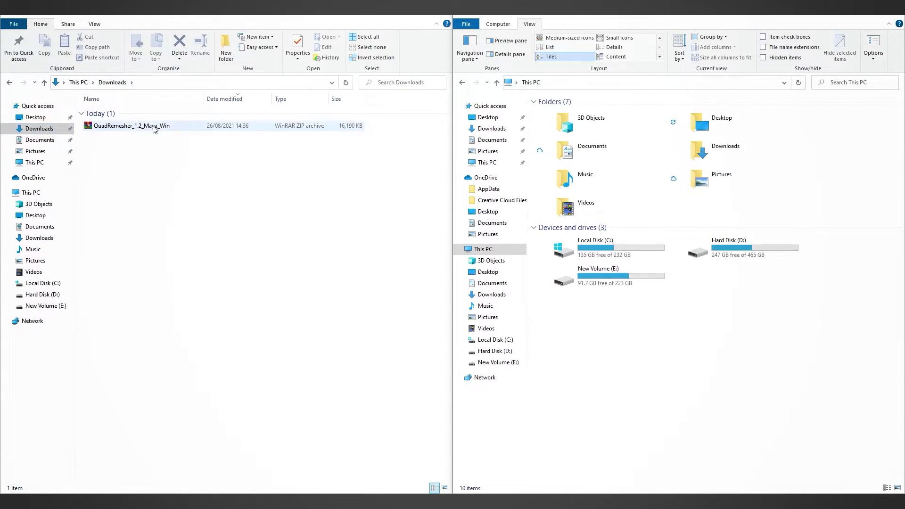
Extract the QuadRemesher_1.2_Maya_Win archive directly into the Downloads folder.
{"action": "right_click", "coordinate": [173, 126]}
{"action": "left_click", "coordinate": [174, 124]}
{"action": "right_click", "coordinate": [149, 123]}
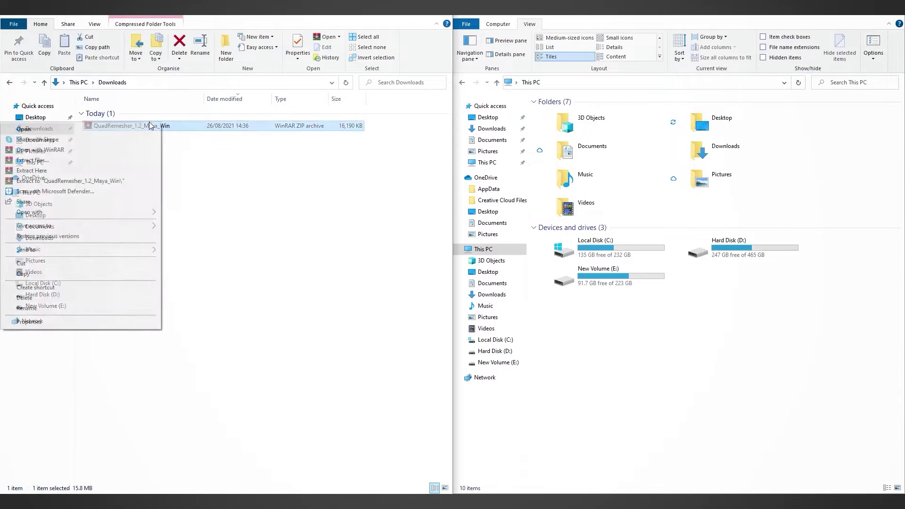
{"action": "left_click", "coordinate": [70, 171]}
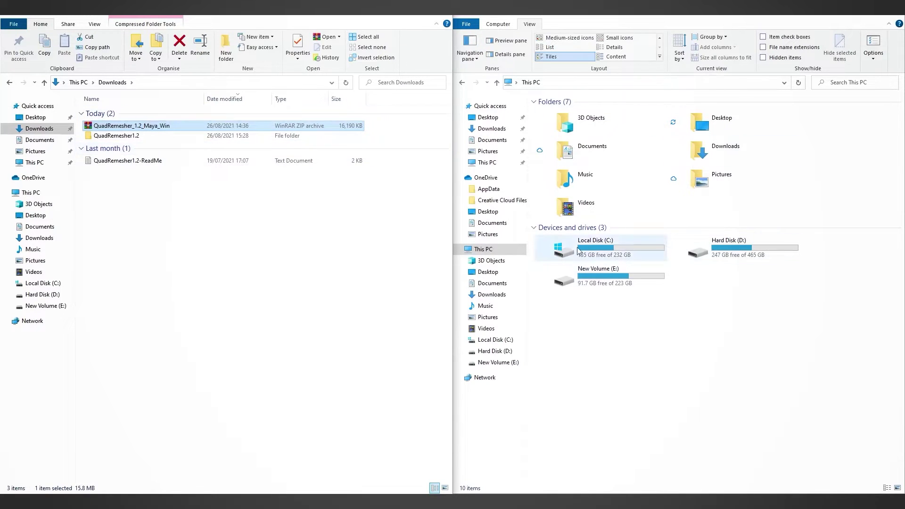
Show hidden items on Local Disk (C:) in the second Explorer window and open the ProgramData folder.
{"action": "double_click", "coordinate": [620, 243]}
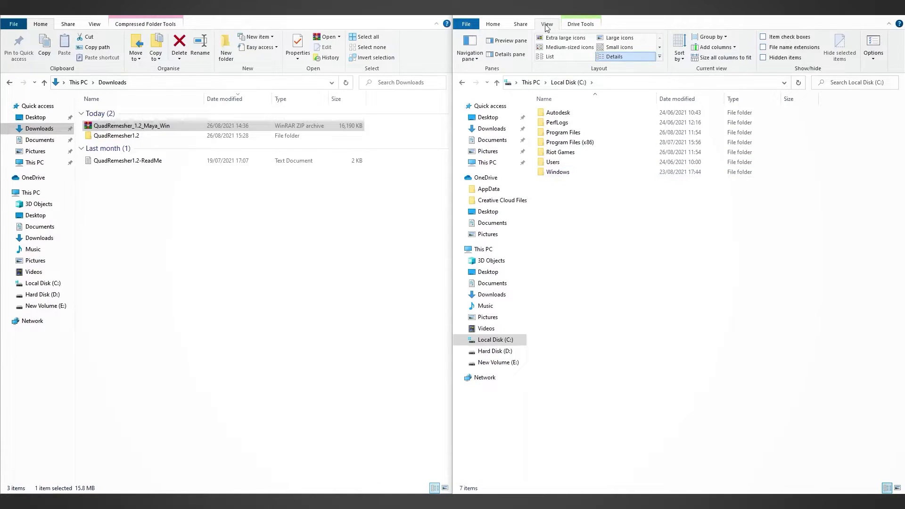
{"action": "left_click", "coordinate": [780, 58]}
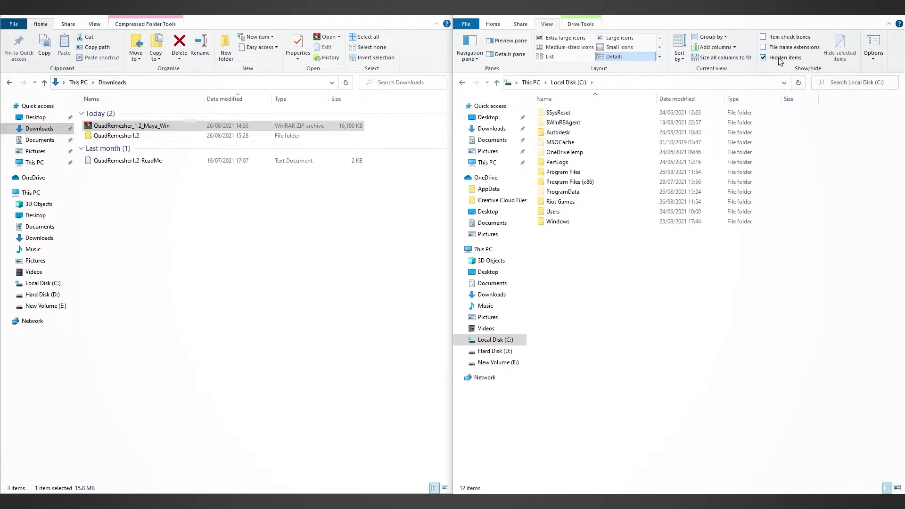
{"action": "double_click", "coordinate": [555, 193]}
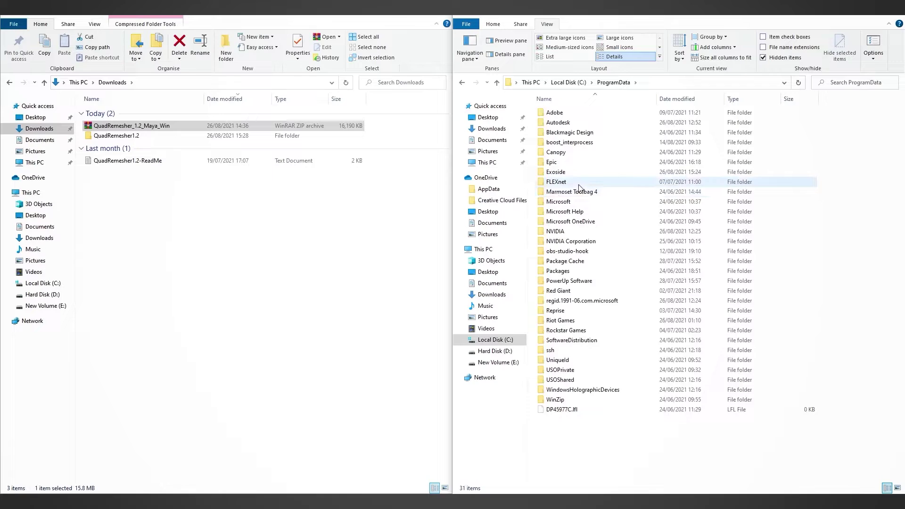
Transfer the extracted QuadRemesher plugin files into the Autodesk ApplicationPlugins folder under ProgramData.
{"action": "double_click", "coordinate": [577, 124]}
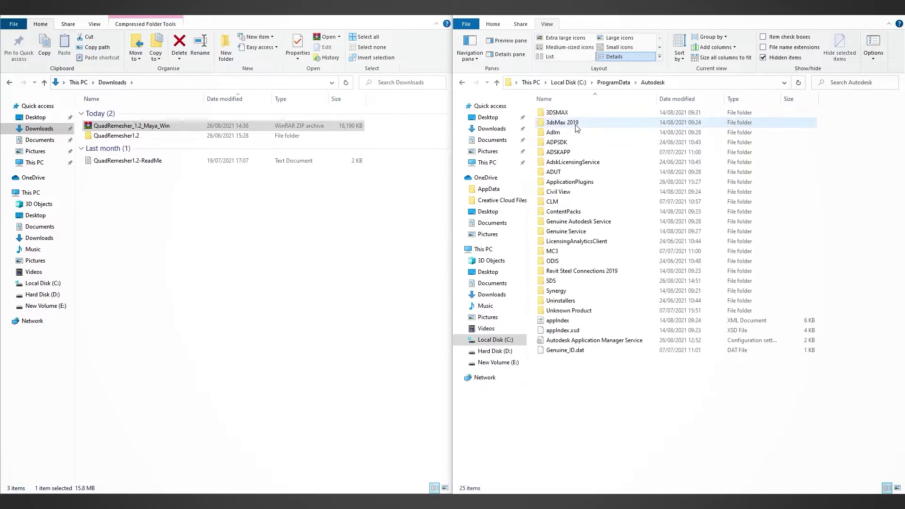
{"action": "double_click", "coordinate": [607, 185]}
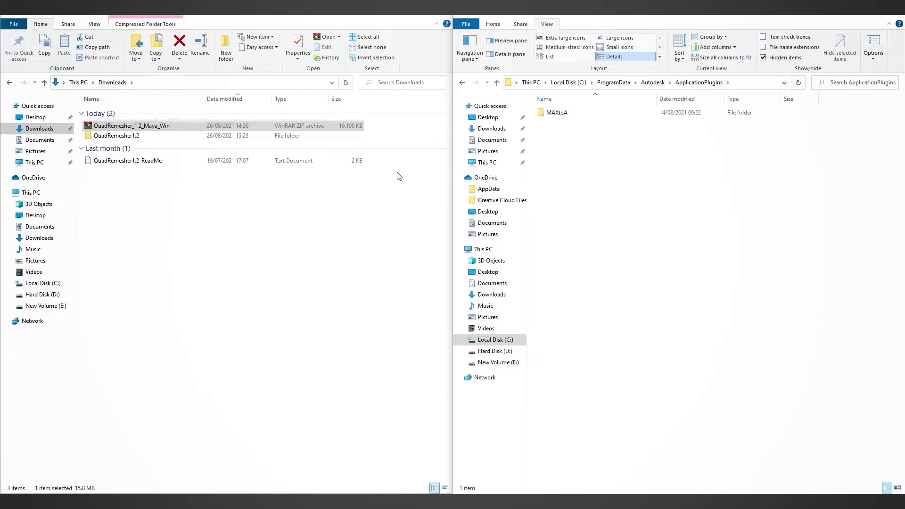
{"action": "left_click_drag", "start_coordinate": [177, 204], "coordinate": [602, 165]}
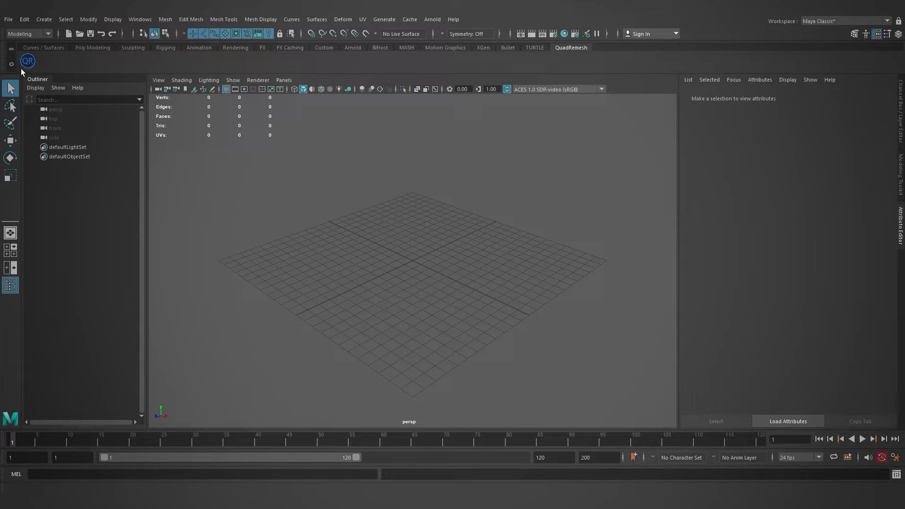
Switch to Maya and create a polygon sphere at the grid's origin, framed in the perspective view.
{"action": "left_click", "coordinate": [71, 47]}
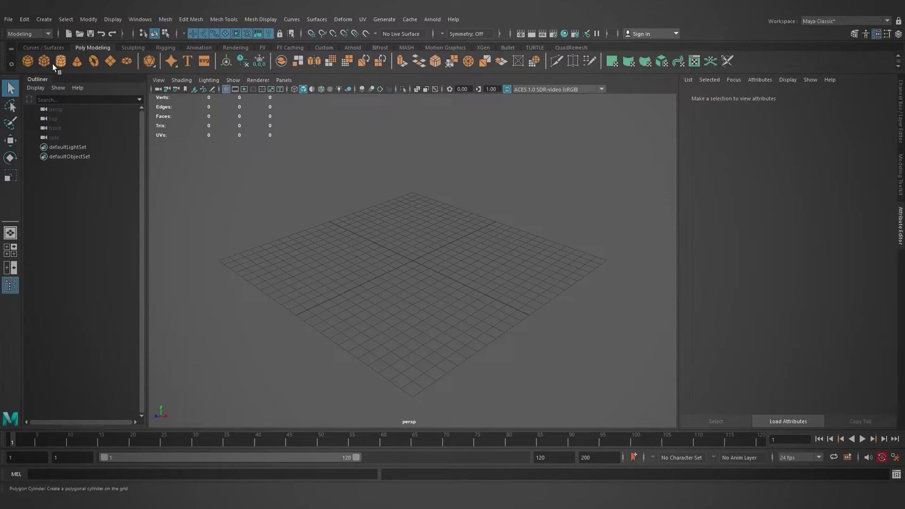
{"action": "left_click", "coordinate": [28, 61]}
{"action": "right_click_drag", "start_coordinate": [268, 163], "coordinate": [404, 319], "text": "alt"}
{"action": "key", "text": "r"}
{"action": "key", "text": "f"}
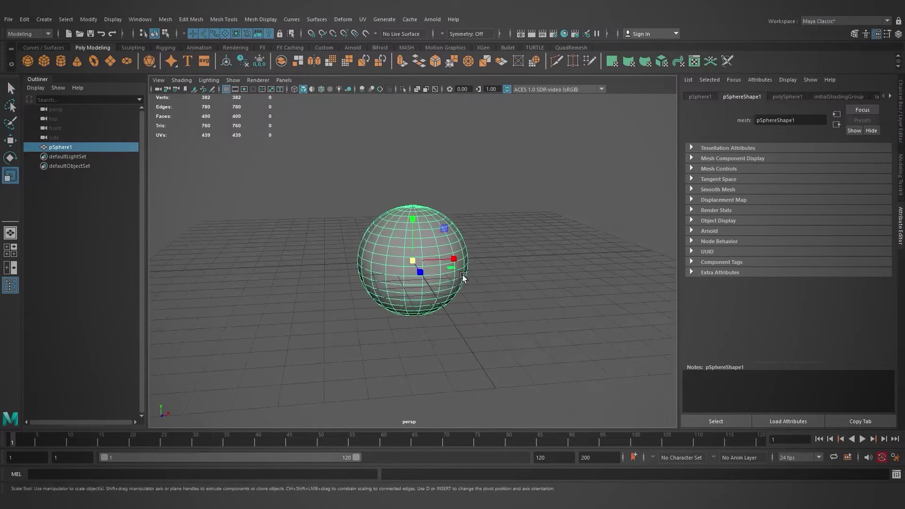
Run the MEL command polyRemesh on the sphere to triangulate its surface.
{"action": "left_click", "coordinate": [112, 474]}
{"action": "type", "text": "polyRe"}
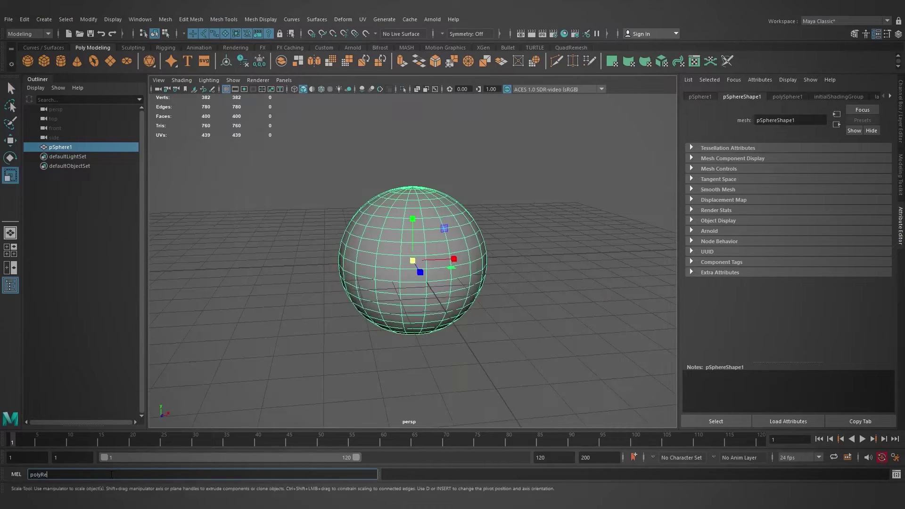
{"action": "type", "text": "mesh"}
{"action": "key", "text": "Return"}
{"action": "left_click", "coordinate": [482, 239]}
{"action": "left_click", "coordinate": [430, 186]}
{"action": "left_click_drag", "start_coordinate": [431, 186], "coordinate": [465, 264], "text": "alt"}
Open Quad Remesher for the selected sphere and start remeshing to bring up license activation.
{"action": "left_click", "coordinate": [571, 47]}
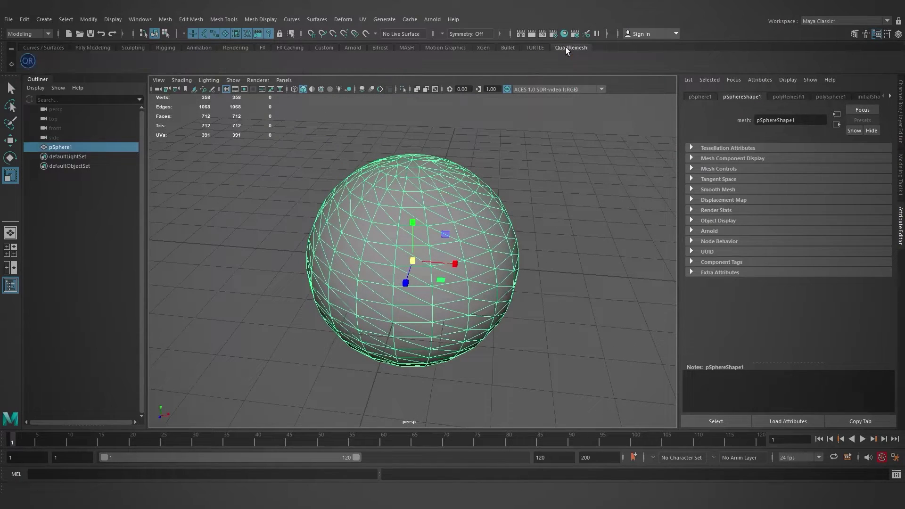
{"action": "left_click", "coordinate": [28, 63]}
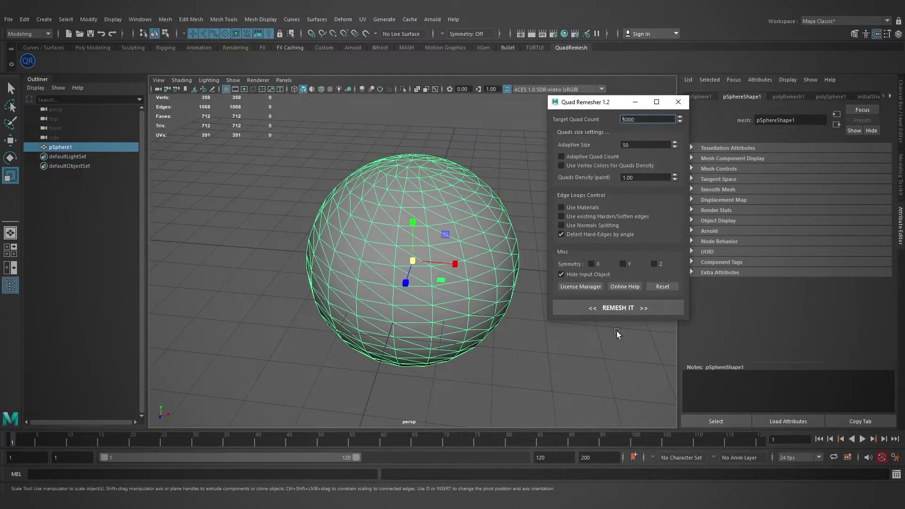
{"action": "left_click", "coordinate": [624, 309]}
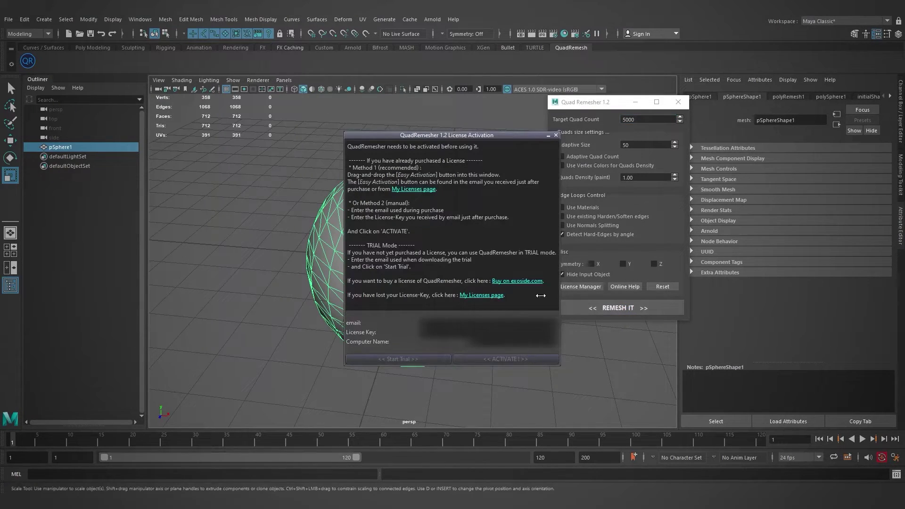
Paste the registered e-mail into the QuadRemesher 1.2 license activation and start the trial.
{"action": "left_click", "coordinate": [450, 324]}
{"action": "key", "text": "ctrl+v"}
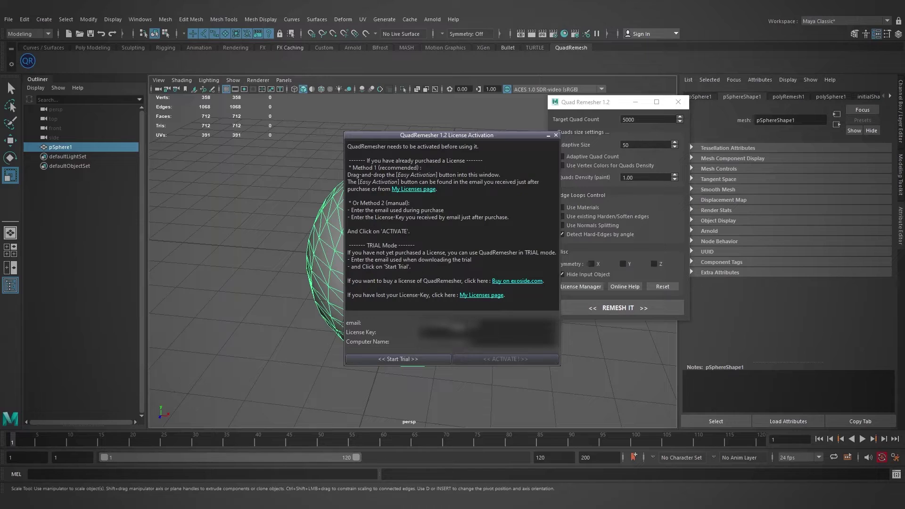
{"action": "left_click", "coordinate": [403, 360]}
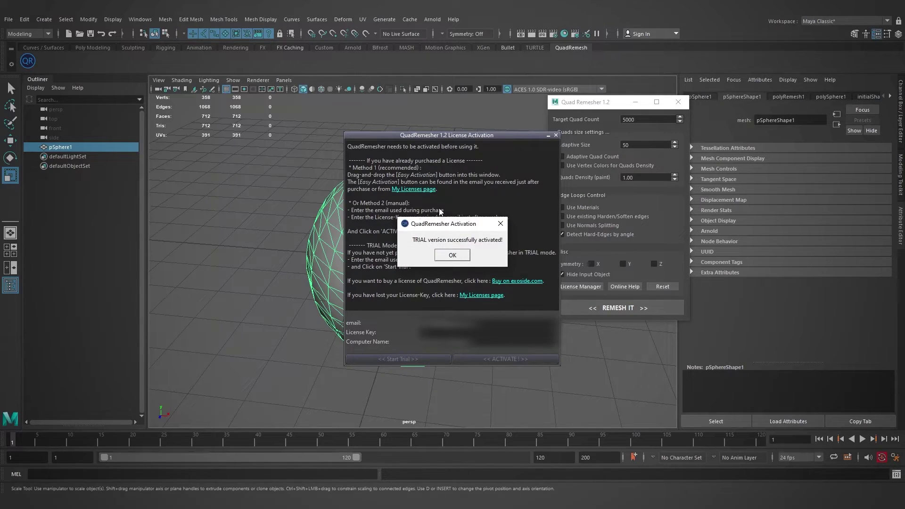
{"action": "left_click", "coordinate": [461, 255]}
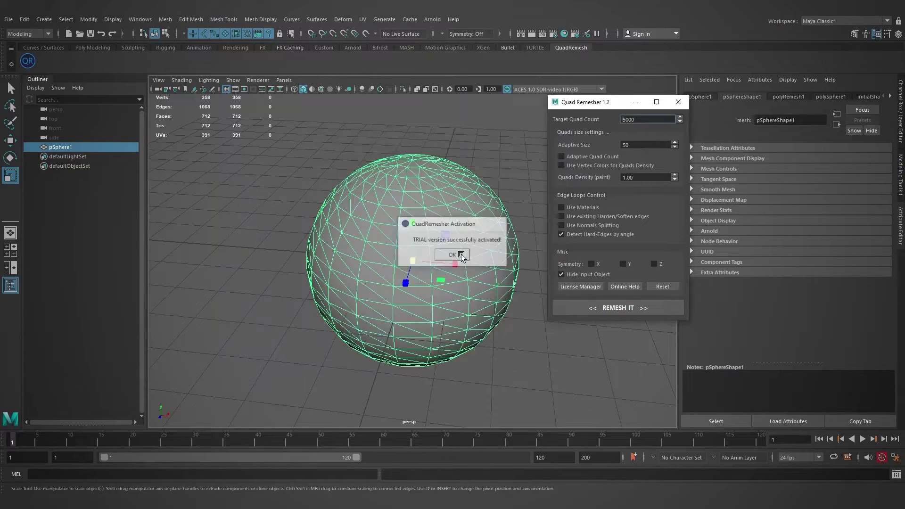
Remesh the triangulated sphere into quads with a target quad count of 5000 and inspect the new mesh.
{"action": "left_click", "coordinate": [615, 308]}
{"action": "left_click_drag", "start_coordinate": [523, 296], "coordinate": [497, 291], "text": "alt"}
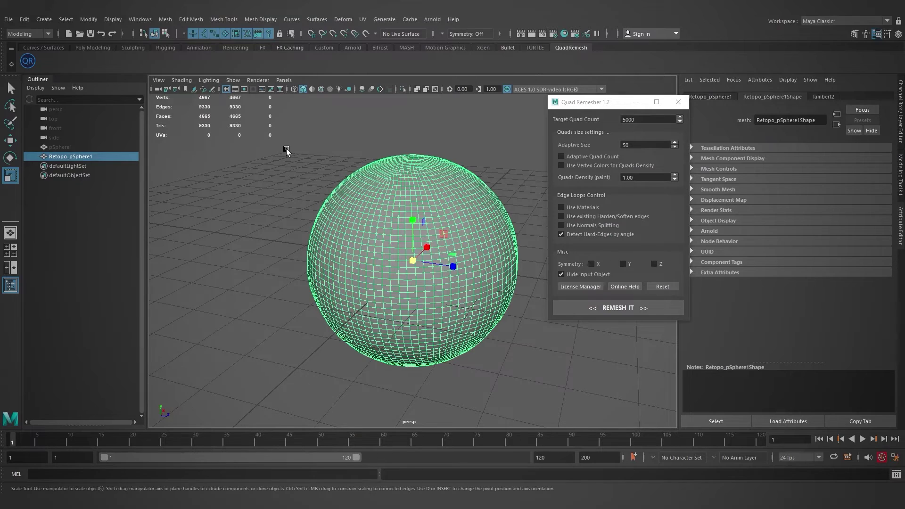
{"action": "left_click_drag", "start_coordinate": [528, 123], "coordinate": [458, 132], "text": "alt"}
{"action": "right_click_drag", "start_coordinate": [459, 132], "coordinate": [409, 140], "text": "alt"}
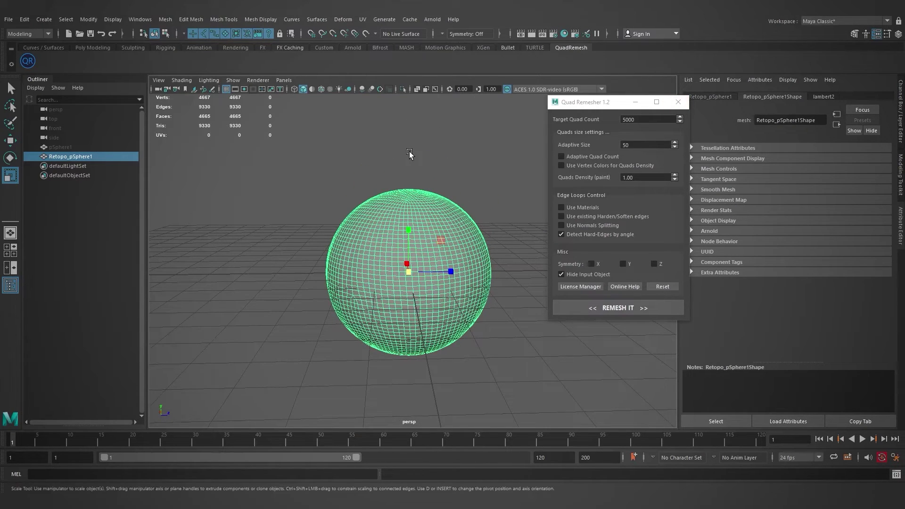
{"action": "left_click_drag", "start_coordinate": [410, 155], "coordinate": [405, 155], "text": "alt"}
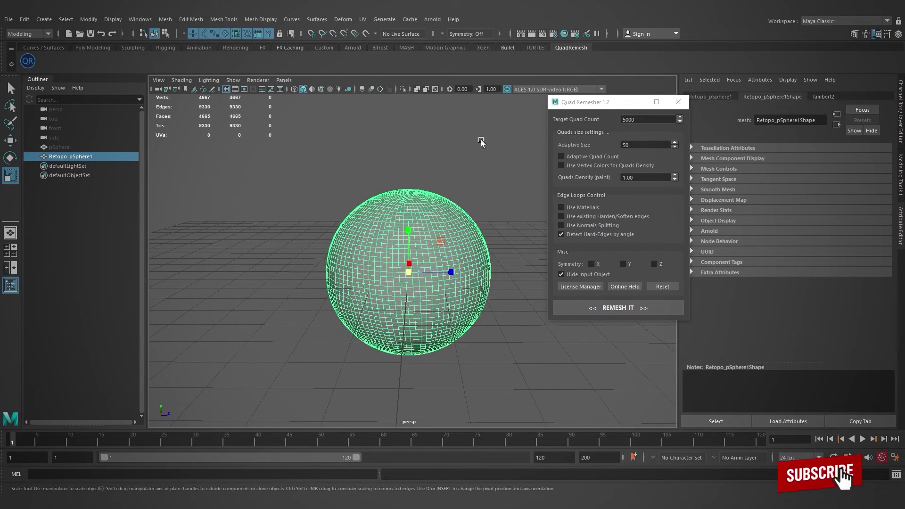